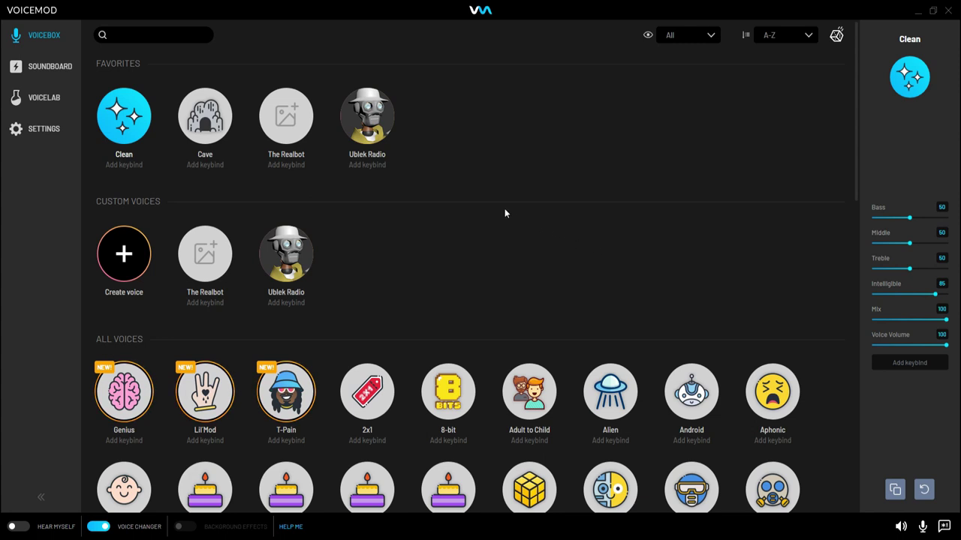
# Step: Create a new custom voice, decline enabling Hear Myself, and turn on the Equalizer effect
pyautogui.click(135, 246)
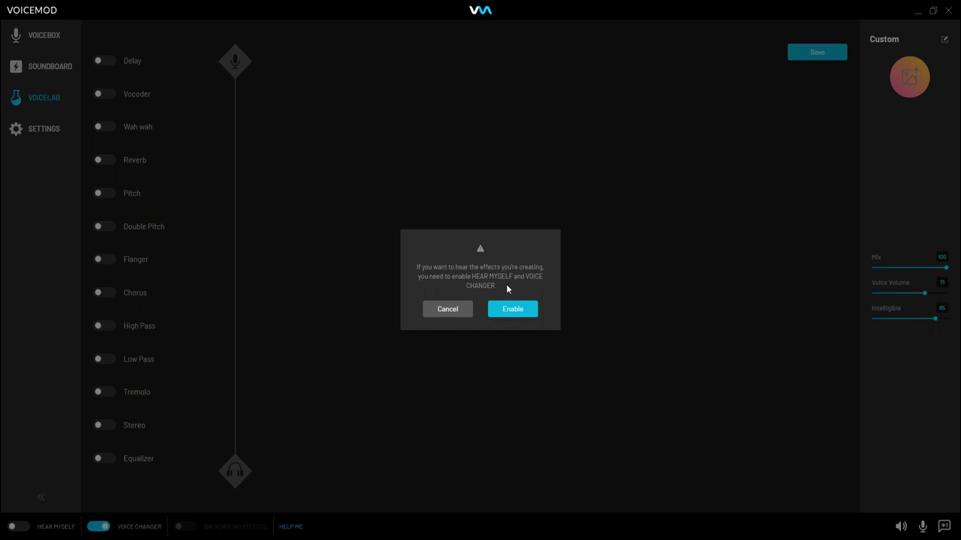
pyautogui.click(452, 314)
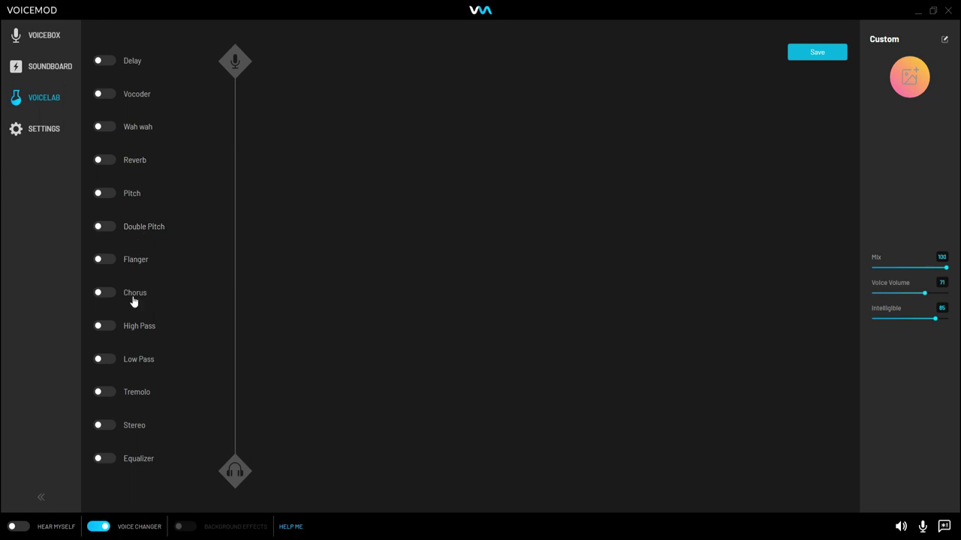
pyautogui.click(105, 467)
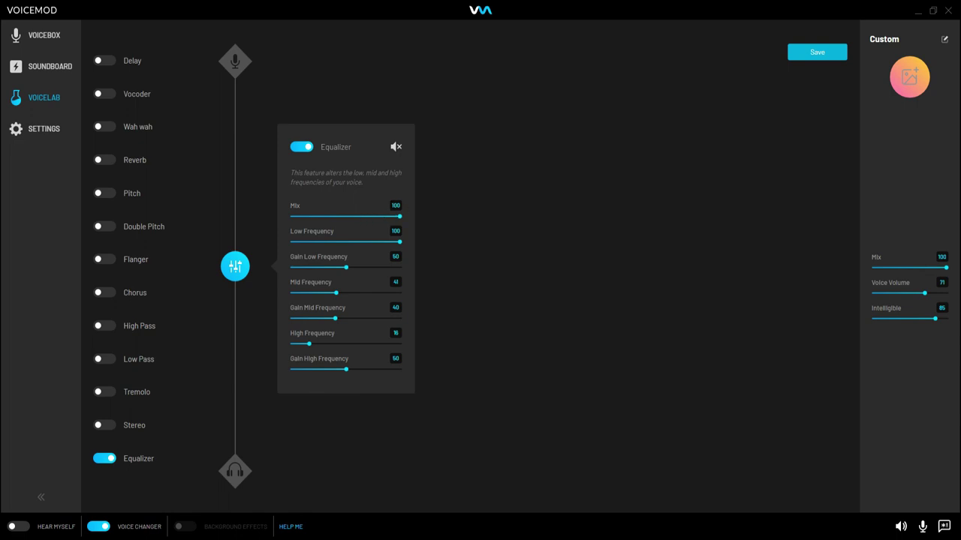
# Step: Set the Equalizer's Low Frequency to 65, Gain Low Frequency to 20 and Mid Frequency to 65
pyautogui.doubleClick(396, 231)
pyautogui.write('65')
pyautogui.click(396, 257)
pyautogui.write('20')
pyautogui.press('Tab')
pyautogui.write('65')
# Step: Set the Equalizer's Gain Mid Frequency to 10, High Frequency to 65 and Gain High Frequency to 6
pyautogui.press('Tab')
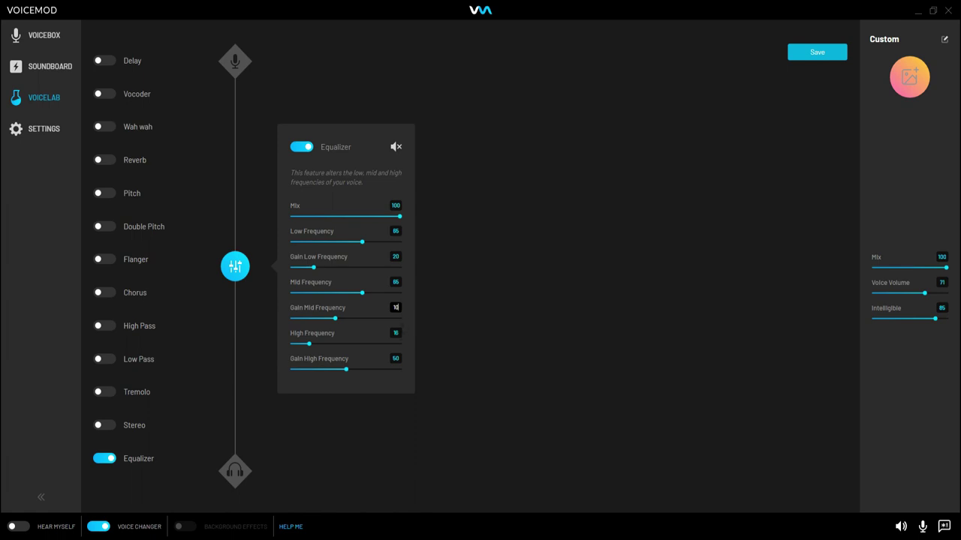
pyautogui.press('Tab')
pyautogui.write('65')
pyautogui.press('Tab')
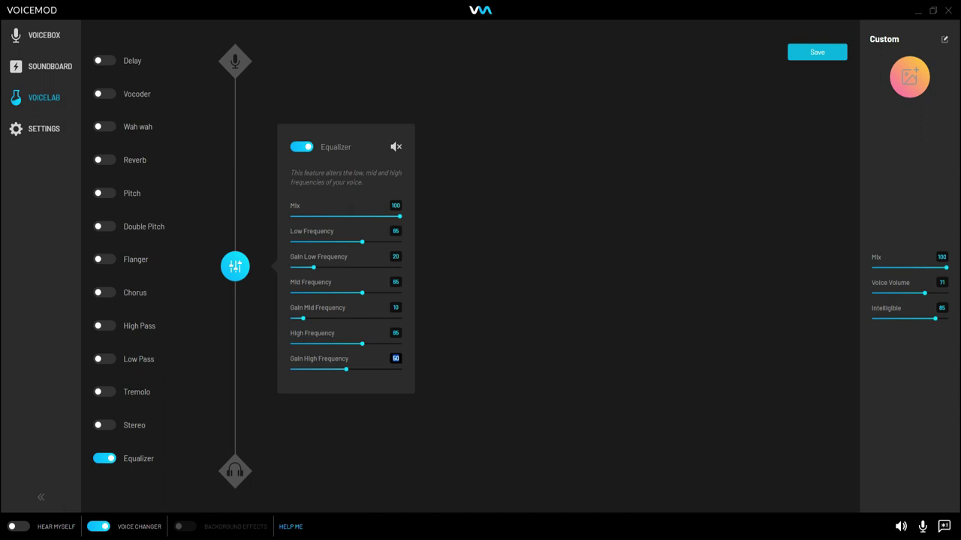
pyautogui.write('6')
pyautogui.press('Return')
# Step: Turn on the High Pass effect and set its Frequency to 50
pyautogui.click(100, 328)
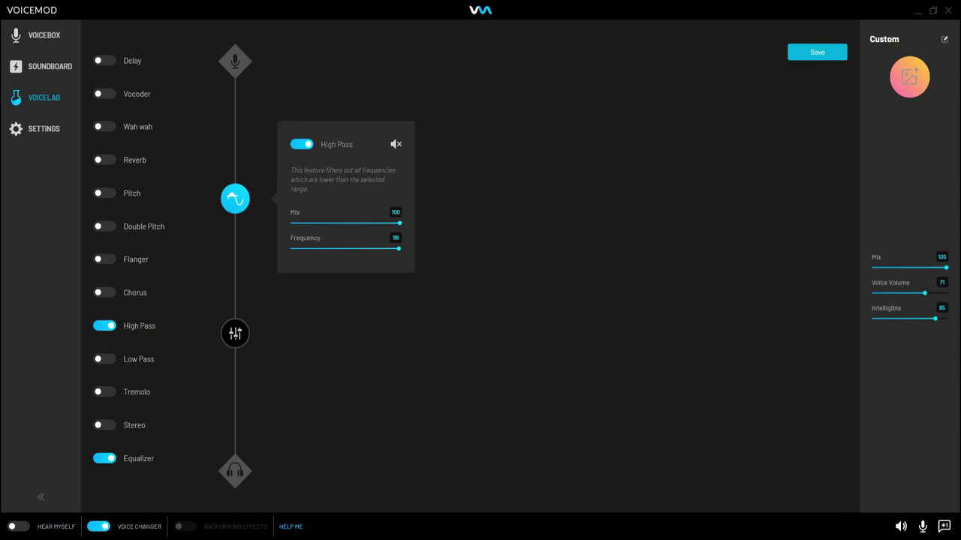
pyautogui.click(396, 238)
pyautogui.write('50')
pyautogui.press('Return')
# Step: Turn on the Vocoder effect with Mix 10 and the Feel This sound
pyautogui.click(105, 95)
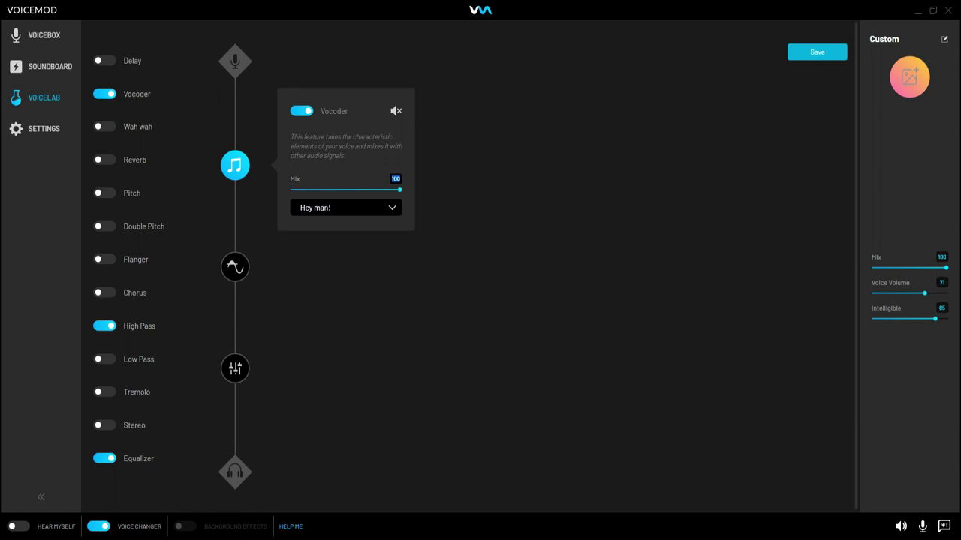
pyautogui.write('10')
pyautogui.press('Return')
pyautogui.click(392, 213)
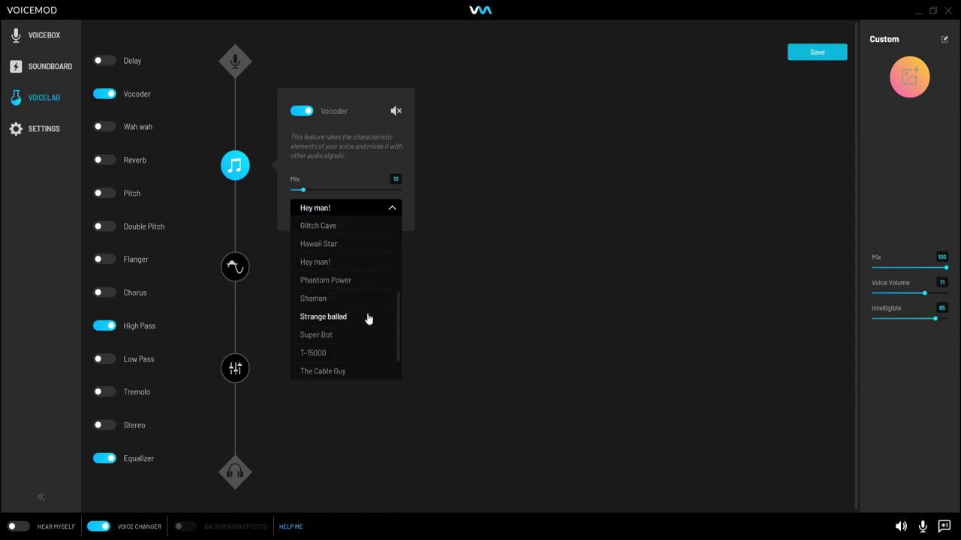
pyautogui.scroll(-2, 368, 319)
pyautogui.scroll(10, 369, 321)
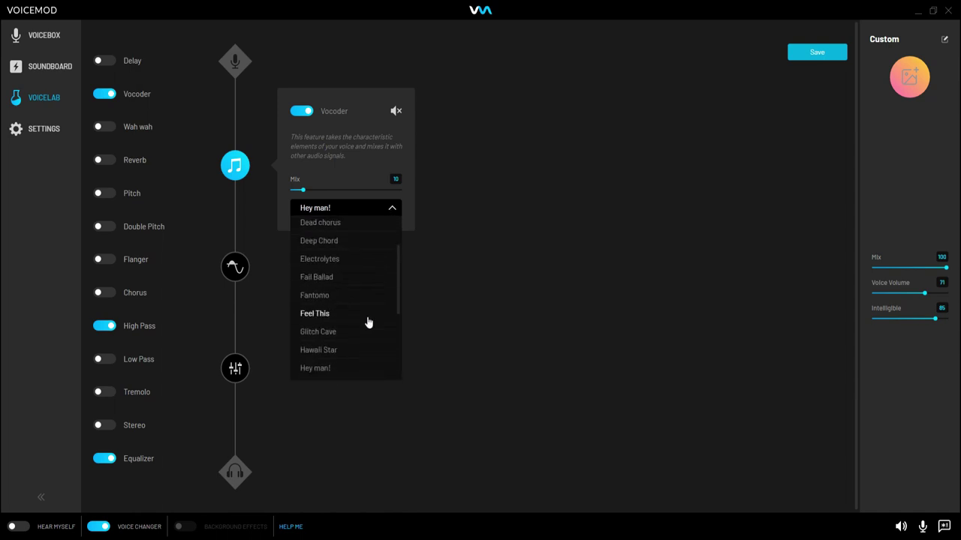
pyautogui.scroll(-4, 365, 343)
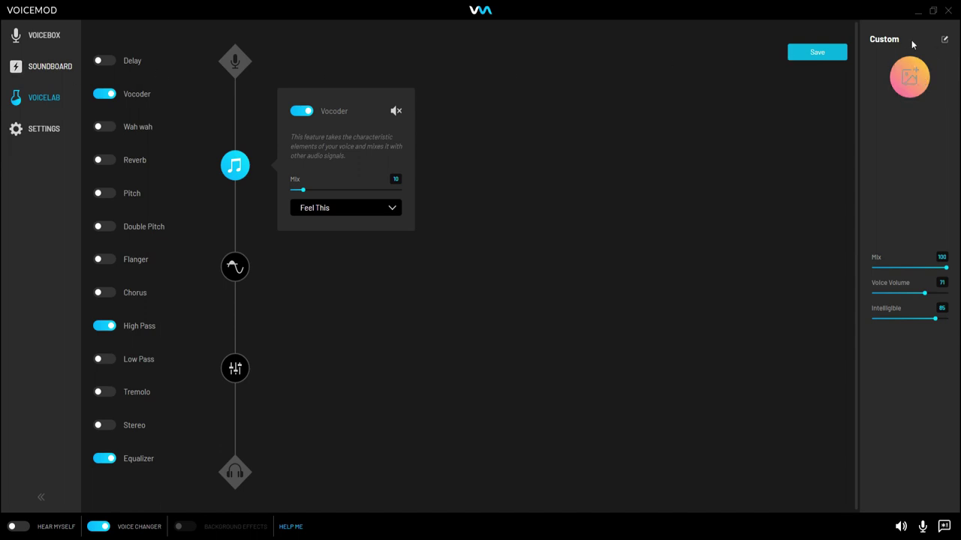
# Step: Try to rename the custom voice as Alastor Radio Demon
pyautogui.click(945, 39)
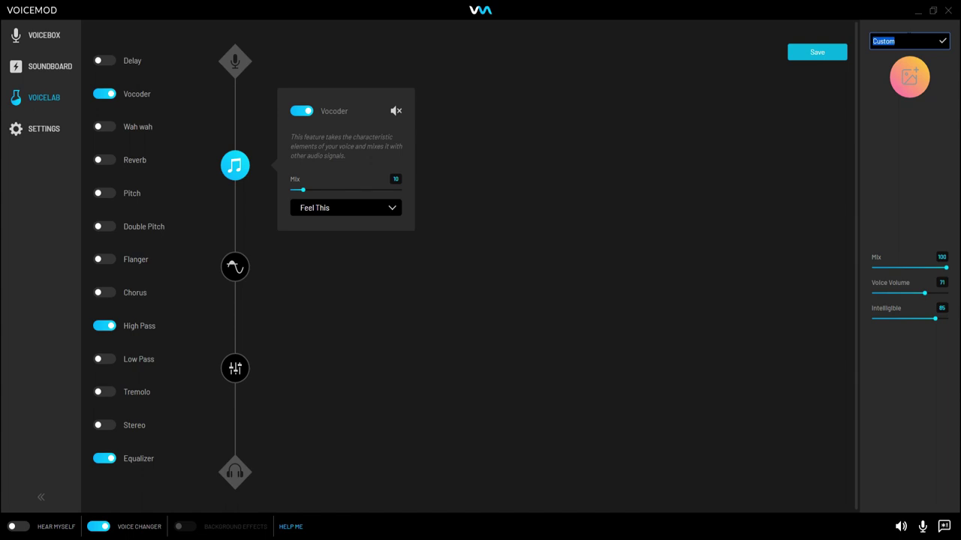
pyautogui.write('Alastor')
pyautogui.press('BackSpace')
pyautogui.press('BackSpace')
pyautogui.press('BackSpace')
pyautogui.write('Radio Demon')
# Step: Set Alastor Thumbnail.png from the Adventurer Robot folder as the custom voice's picture
pyautogui.click(914, 81)
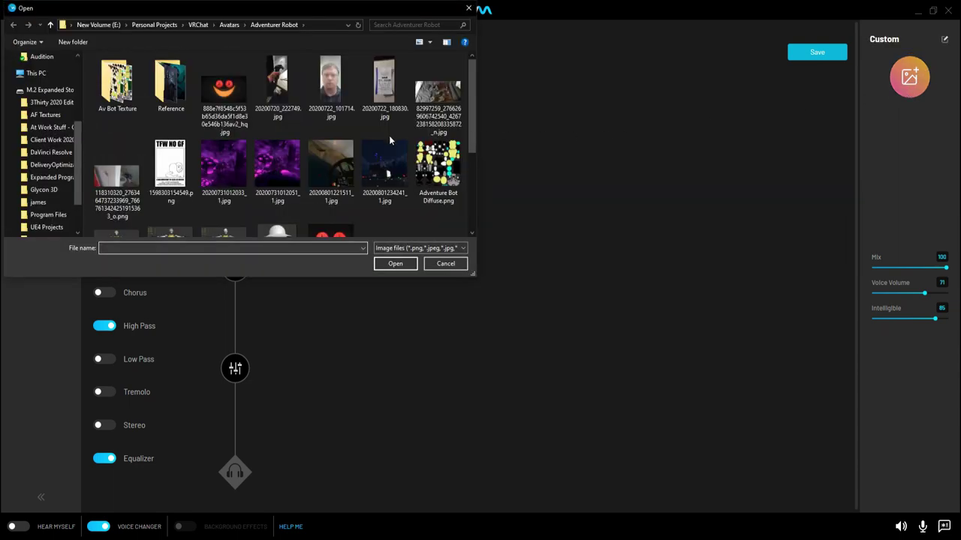
pyautogui.scroll(-2, 390, 140)
pyautogui.click(331, 114)
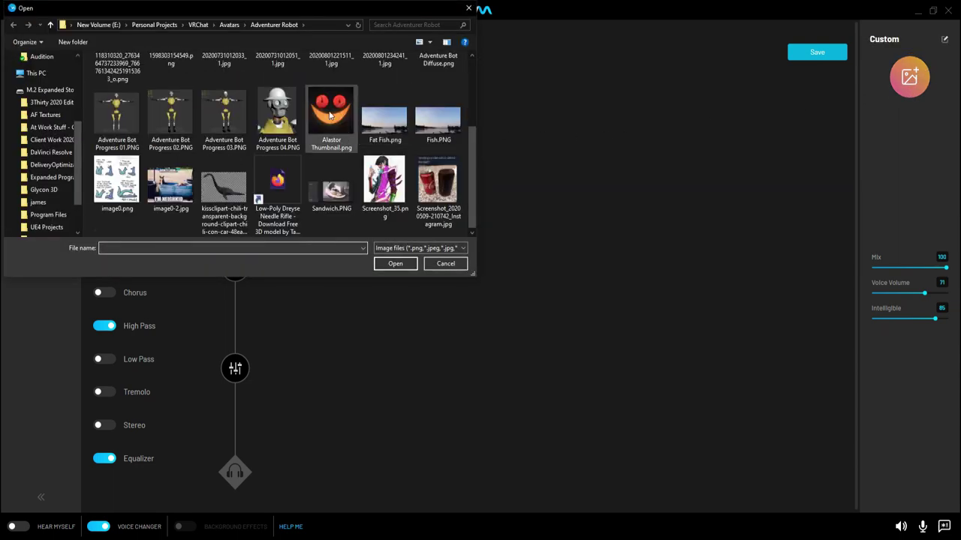
pyautogui.click(395, 264)
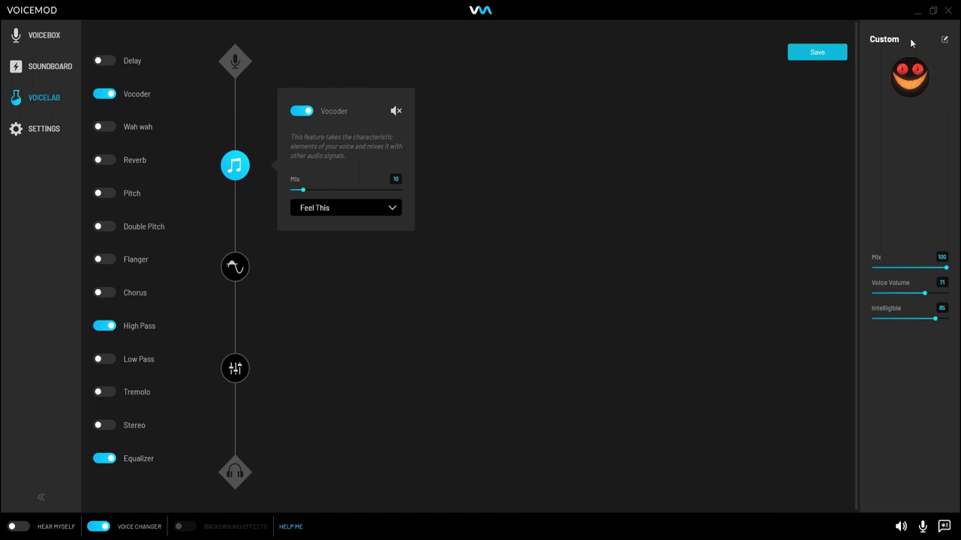
# Step: Rename the custom voice as Alastor Radio Demon
pyautogui.click(944, 39)
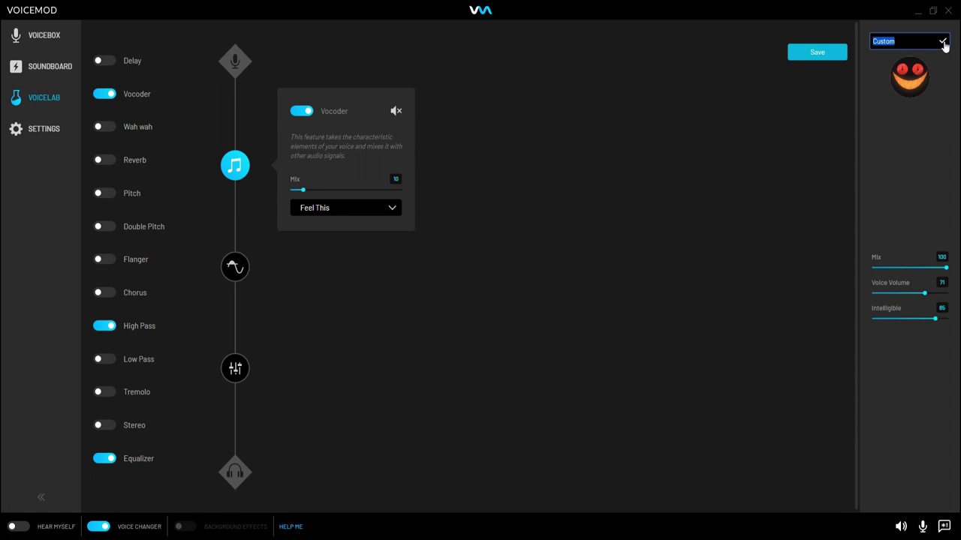
pyautogui.press('End')
pyautogui.click(824, 51)
pyautogui.write('Al')
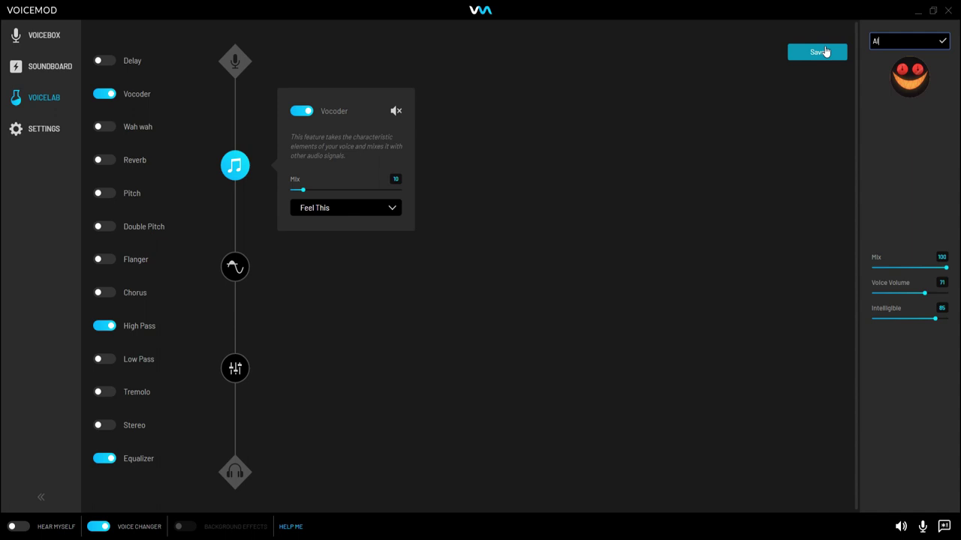
pyautogui.write('astor Radio demon')
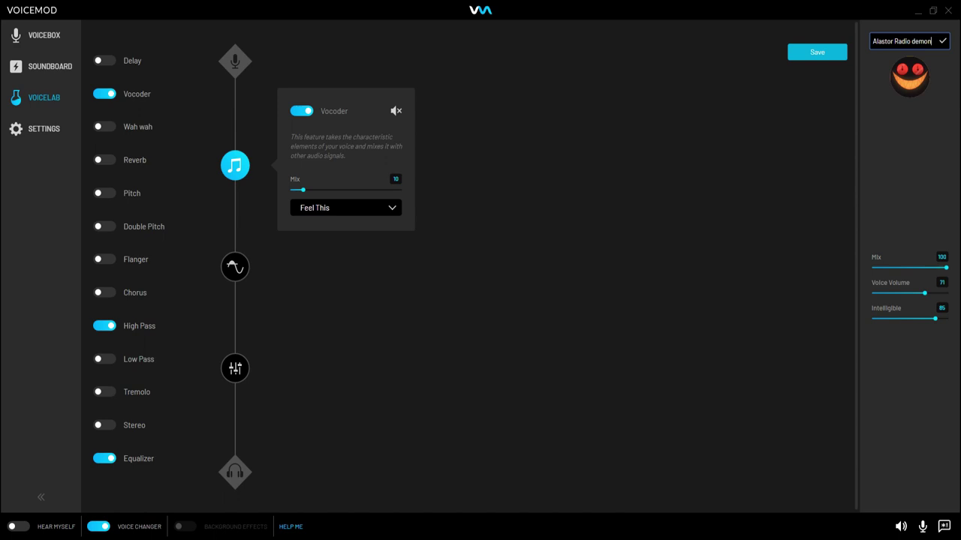
pyautogui.press('Left')
pyautogui.press('Left')
pyautogui.press('Left')
pyautogui.press('Left')
pyautogui.press('BackSpace')
pyautogui.write('D')
pyautogui.click(942, 41)
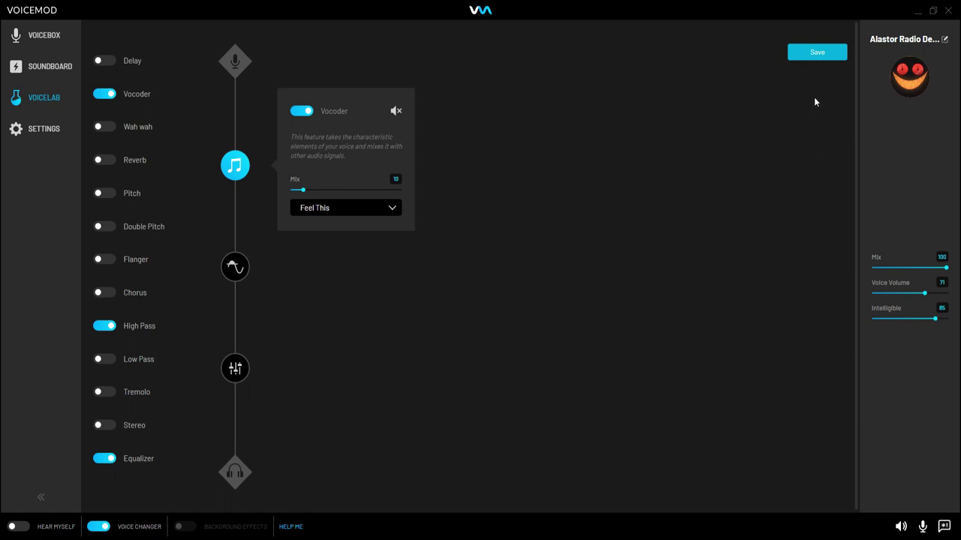
# Step: Save the custom voice and mark Alastor Radio Demon as a favorite in the Voicebox
pyautogui.click(805, 54)
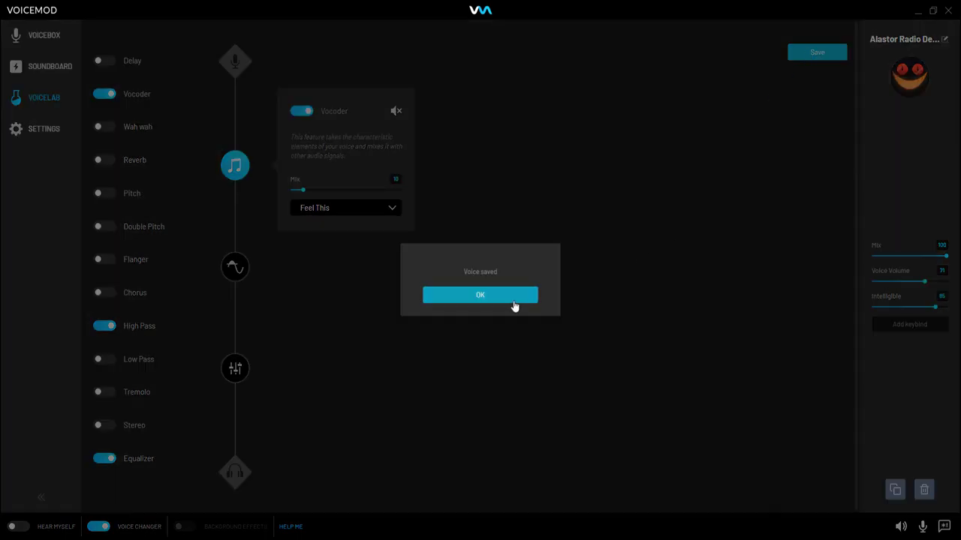
pyautogui.click(511, 302)
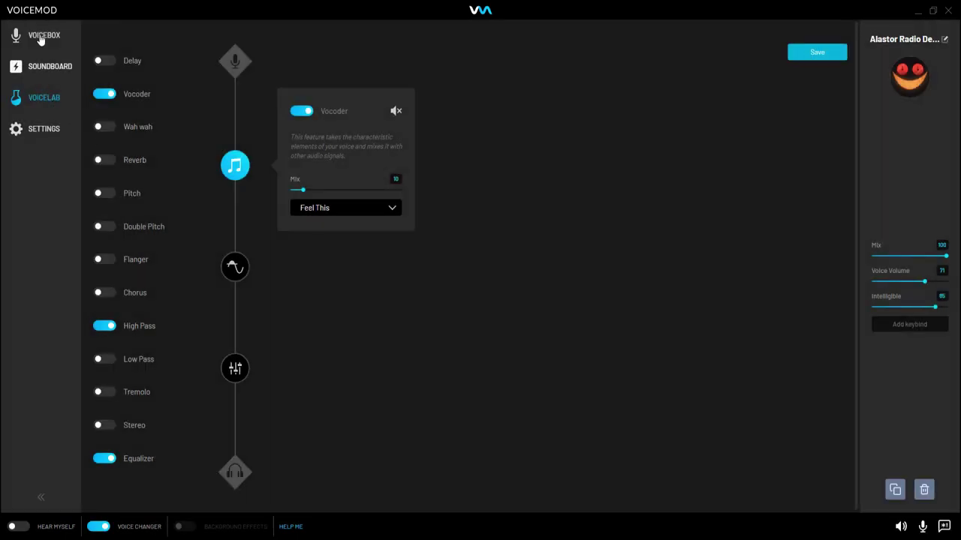
pyautogui.click(15, 36)
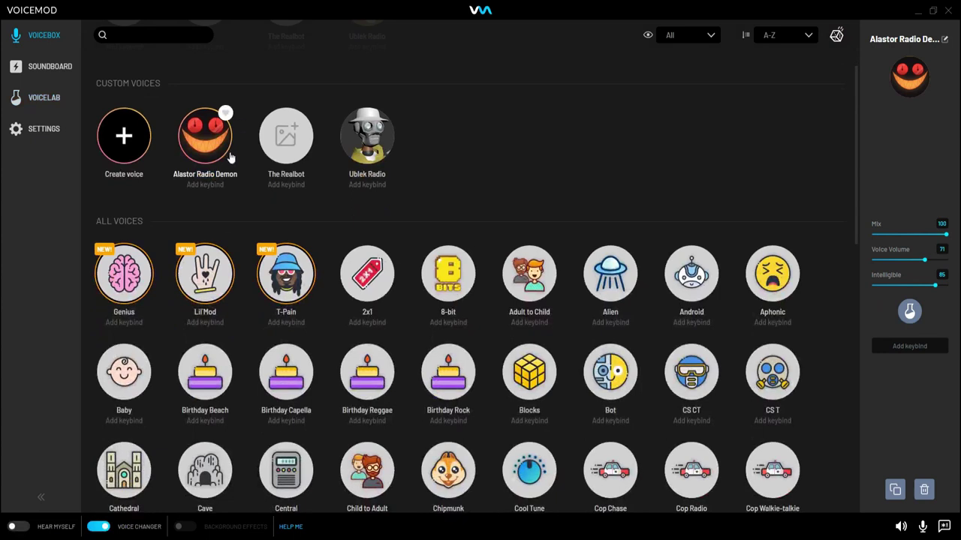
pyautogui.scroll(3, 227, 162)
pyautogui.click(227, 235)
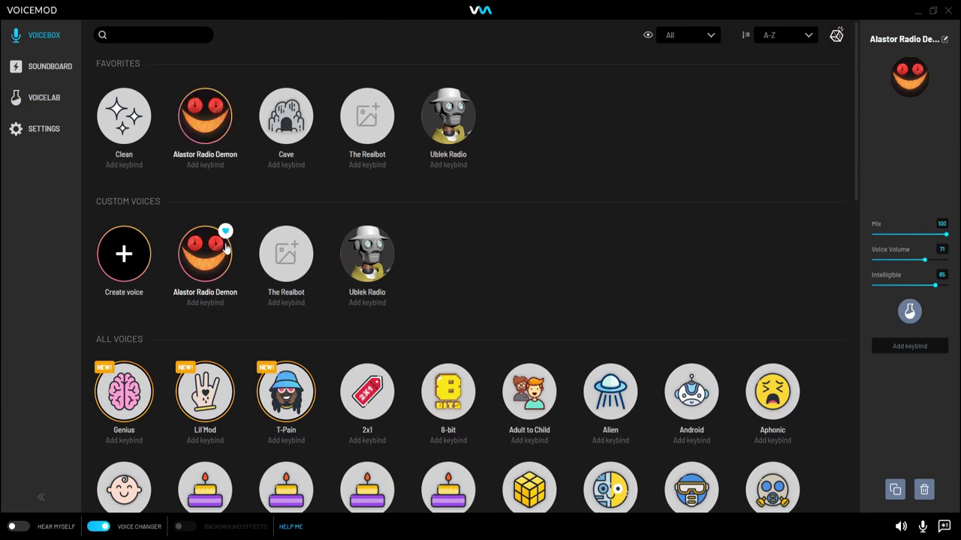
# Step: Open the Soundboard with the My Soundboard profile
pyautogui.moveTo(192, 127)
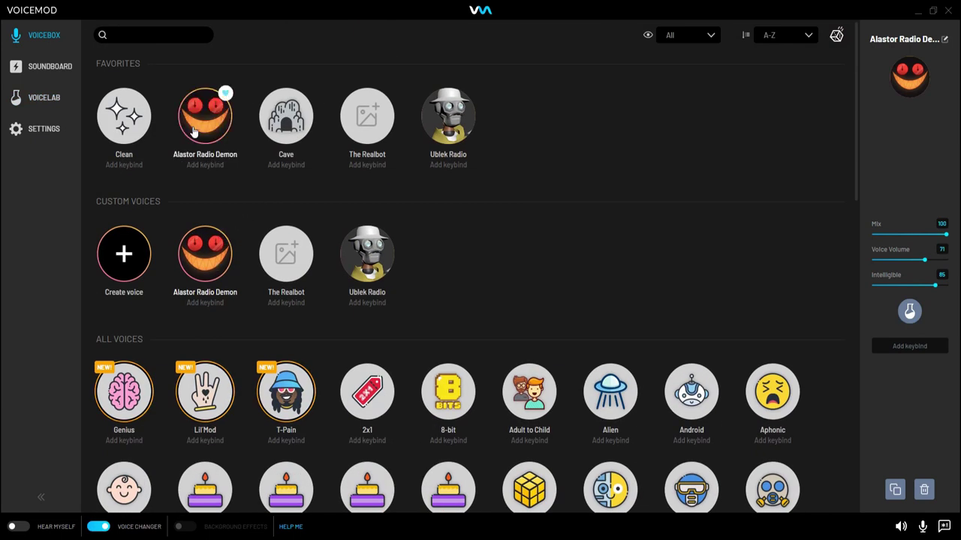
pyautogui.click(39, 69)
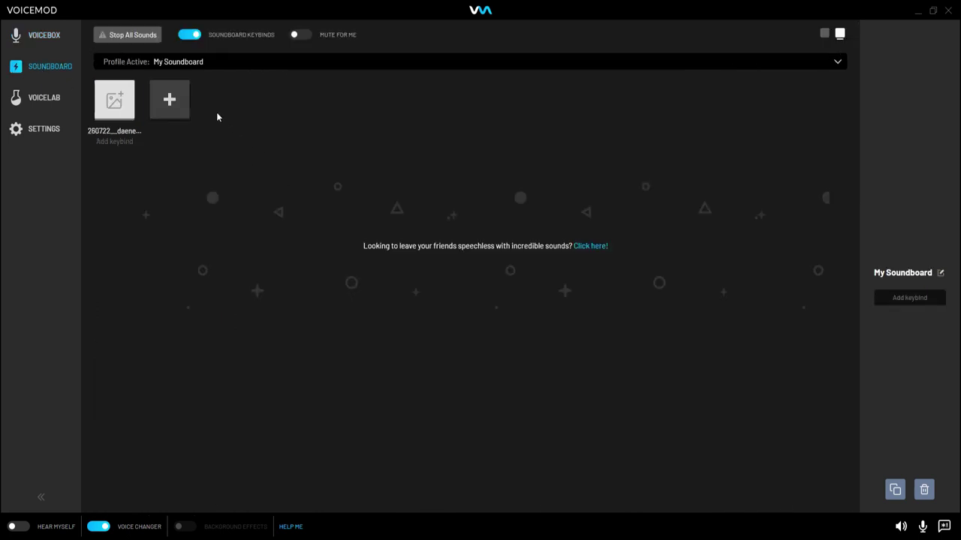
pyautogui.click(169, 103)
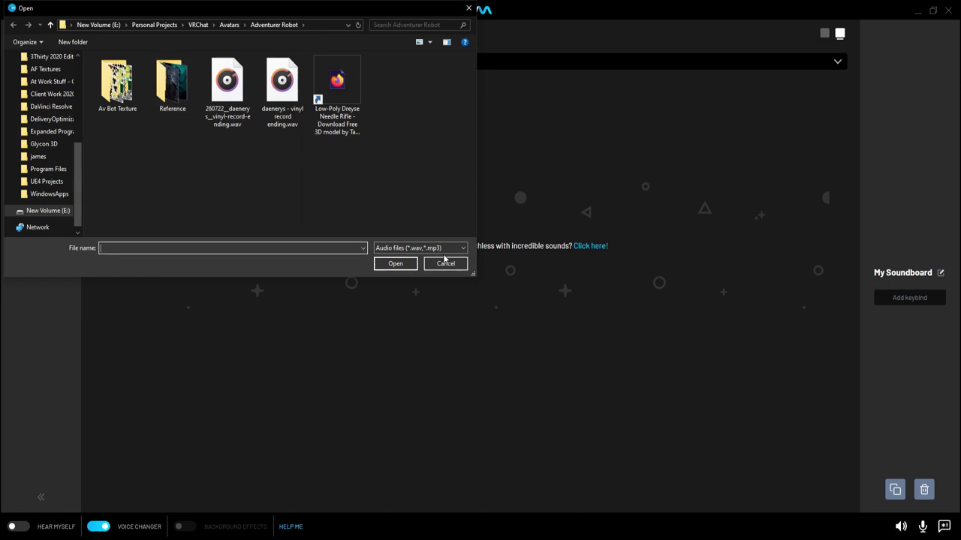
pyautogui.click(629, 153)
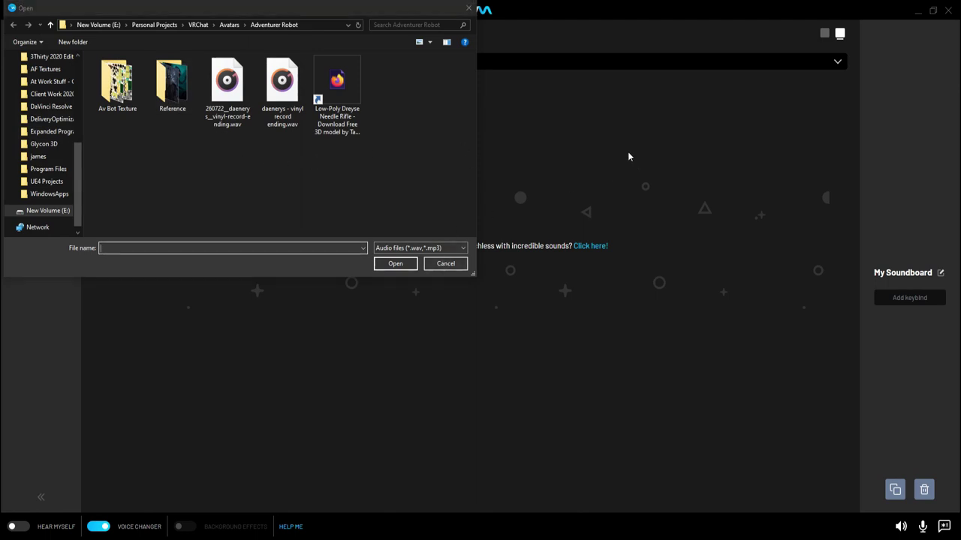
pyautogui.click(447, 266)
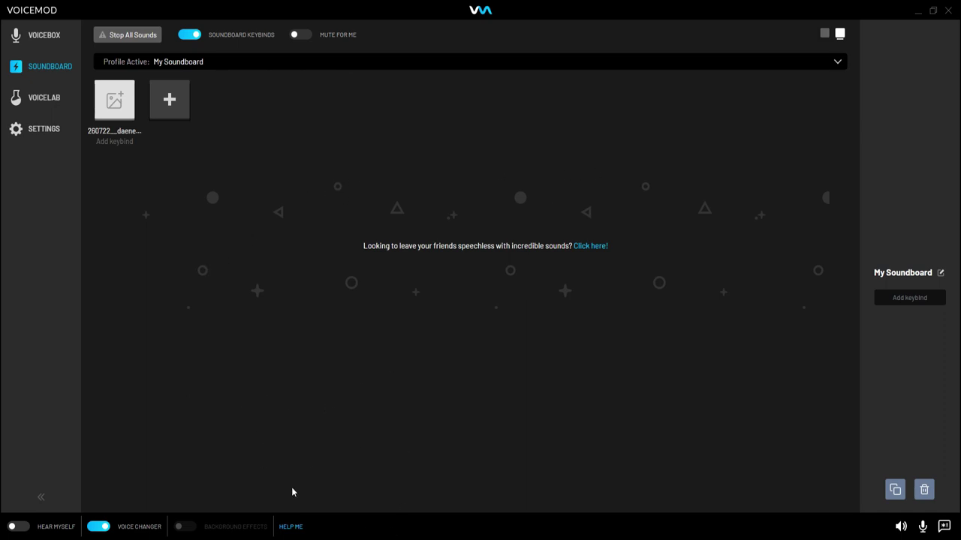
# Step: Switch to Firefox to view the Freesound page for the vinyl record ending sound, then return to Voicemod
pyautogui.moveTo(159, 537)
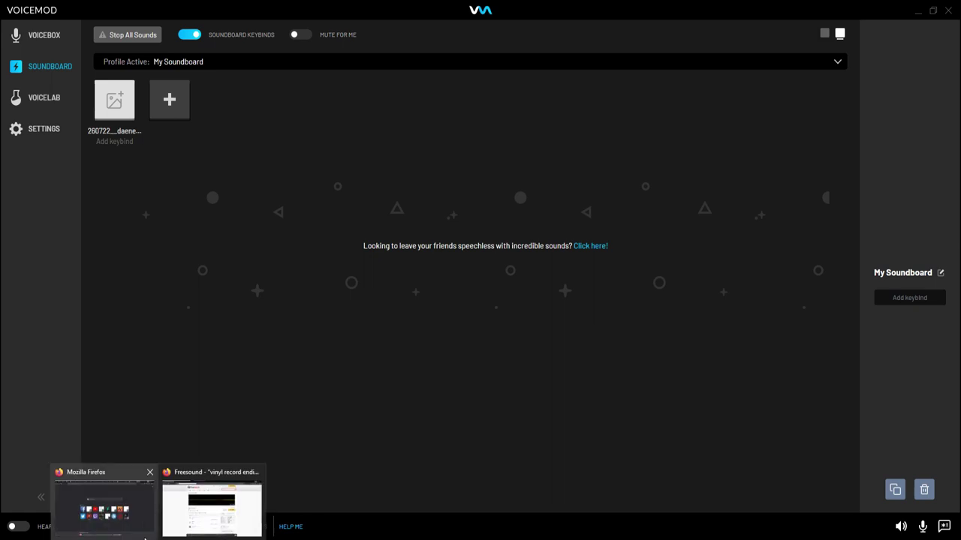
pyautogui.click(203, 520)
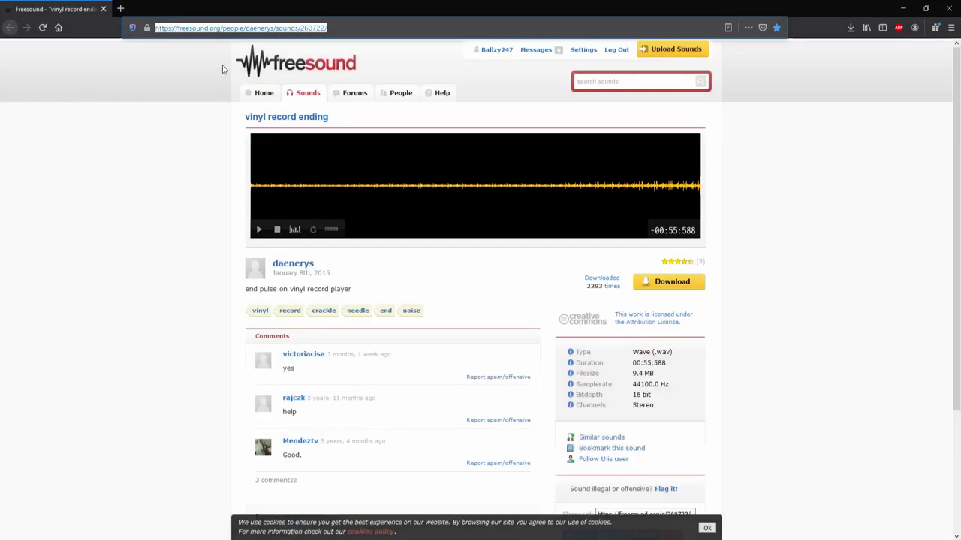
pyautogui.click(101, 213)
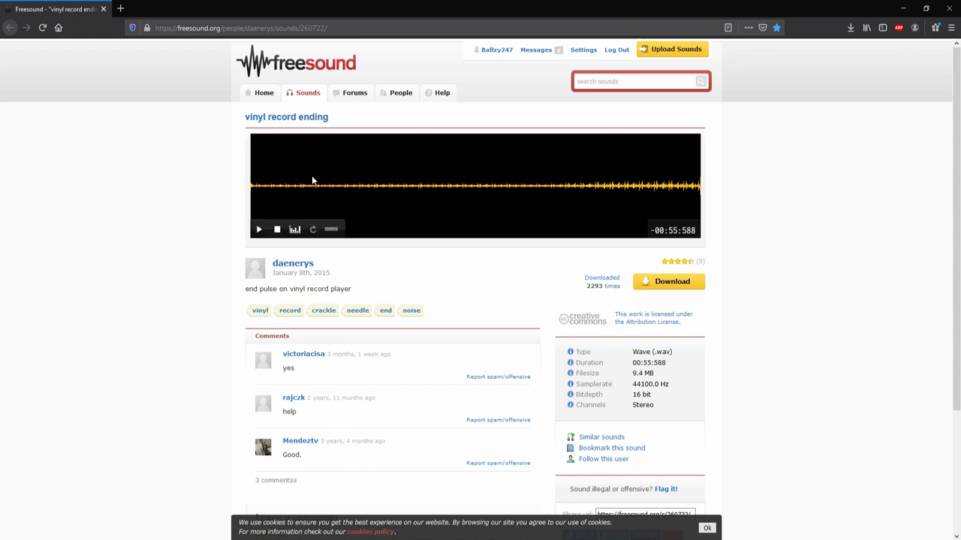
pyautogui.click(906, 9)
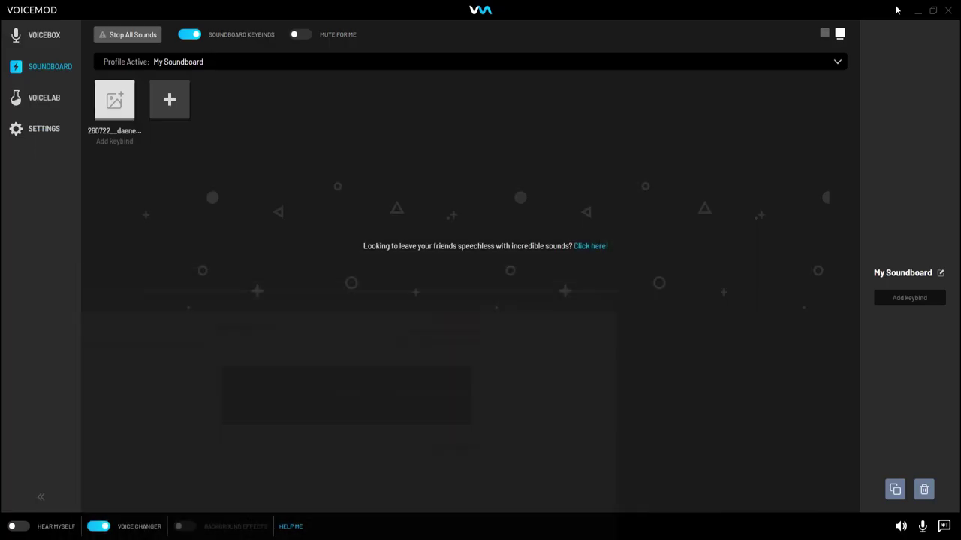
# Step: Add the file "daenerys - vinyl record ending.wav" to the soundboard as a new sound
pyautogui.click(181, 117)
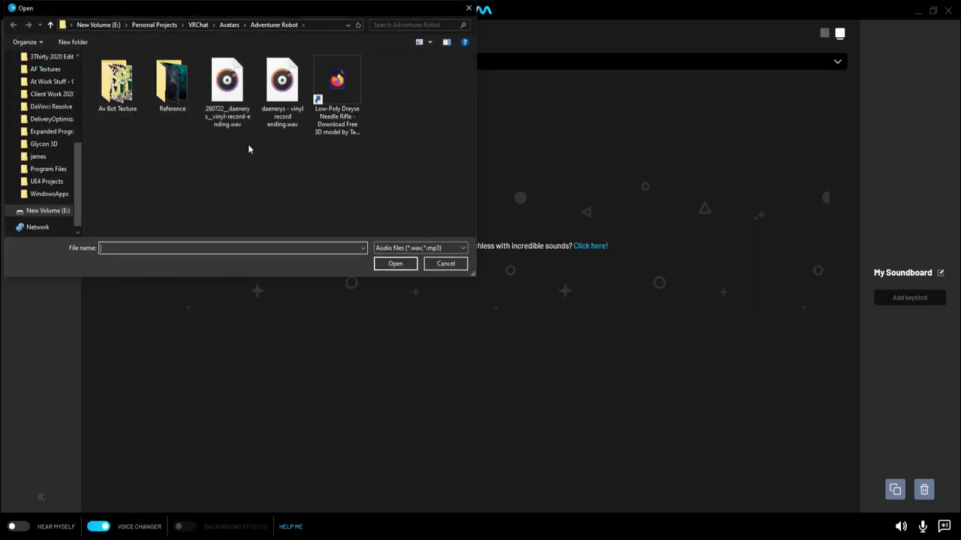
pyautogui.click(282, 94)
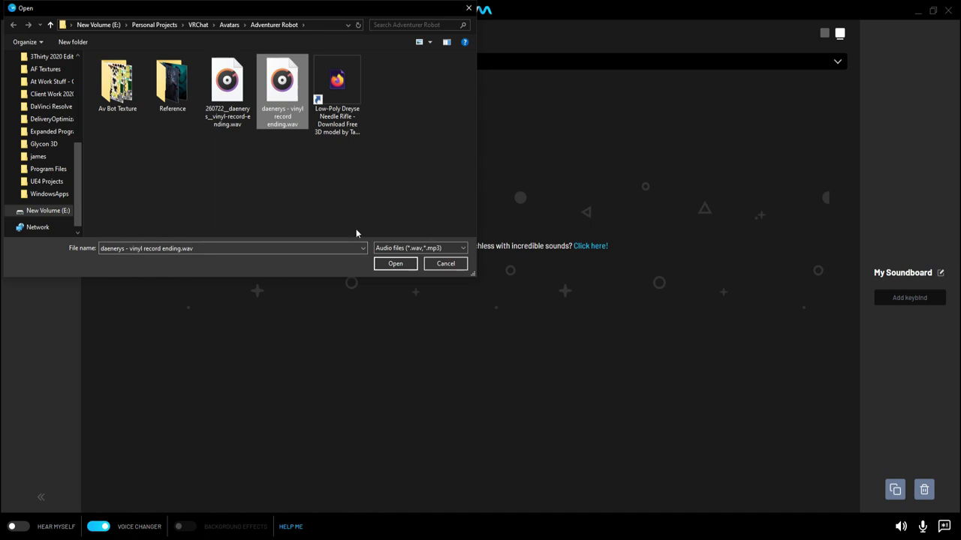
pyautogui.click(393, 266)
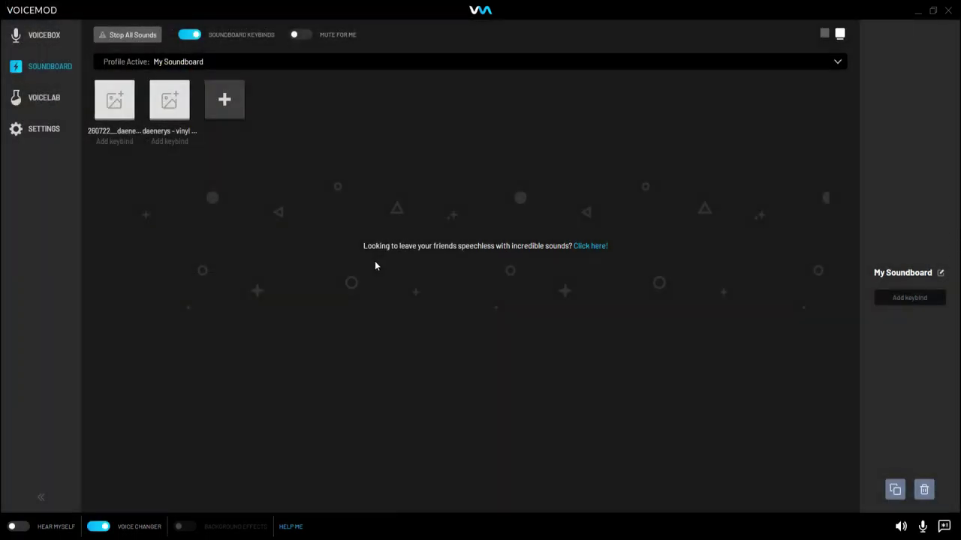
# Step: Set the newly added vinyl sound to play/stop playback mode with Loop enabled, and start playing it
pyautogui.click(169, 104)
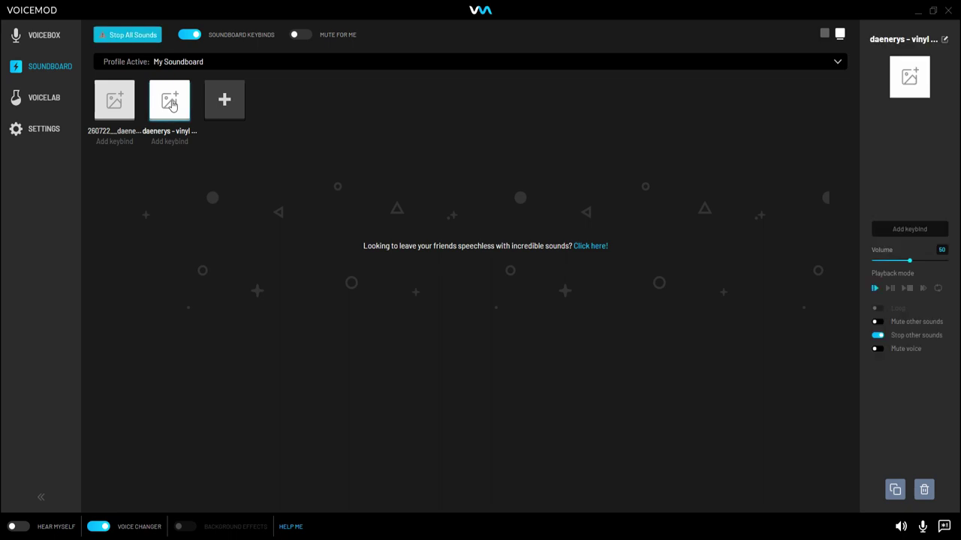
pyautogui.click(908, 289)
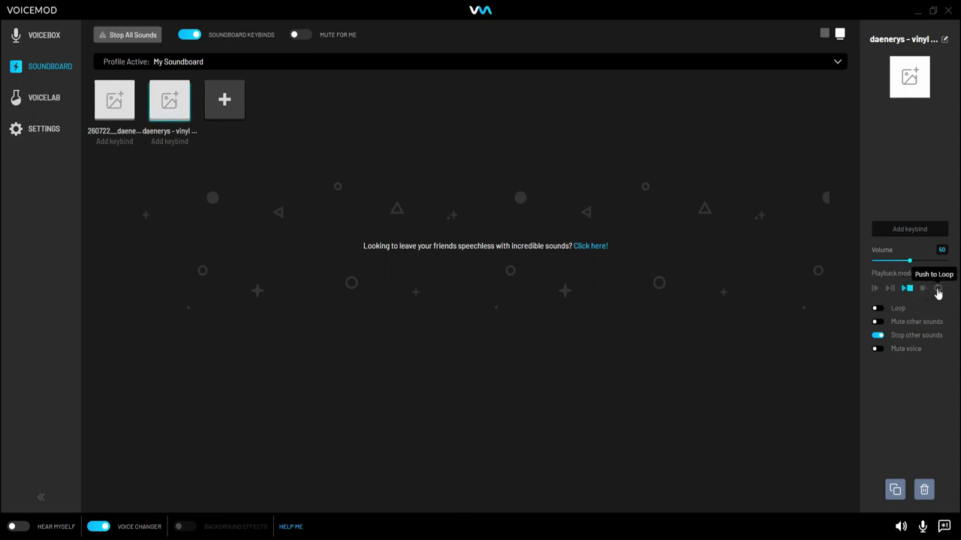
pyautogui.click(879, 311)
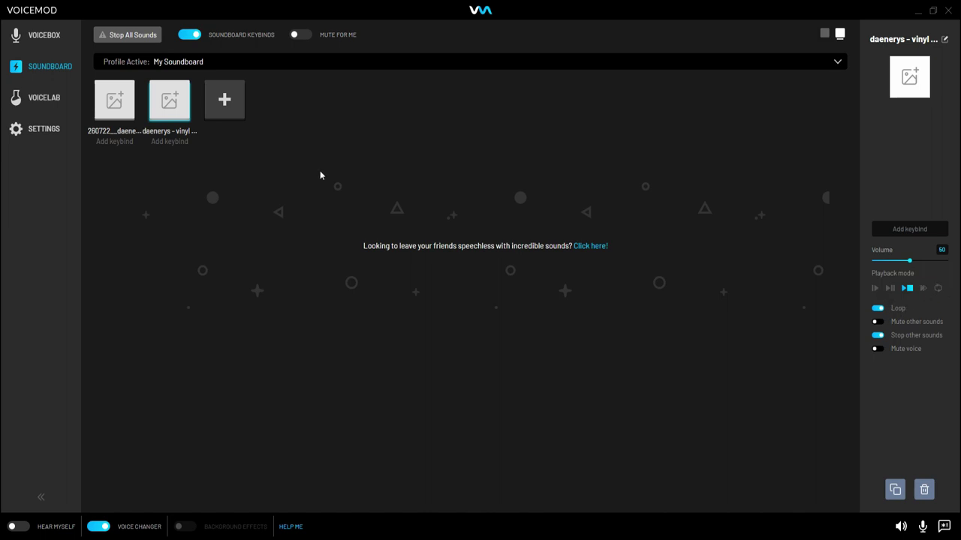
pyautogui.click(180, 105)
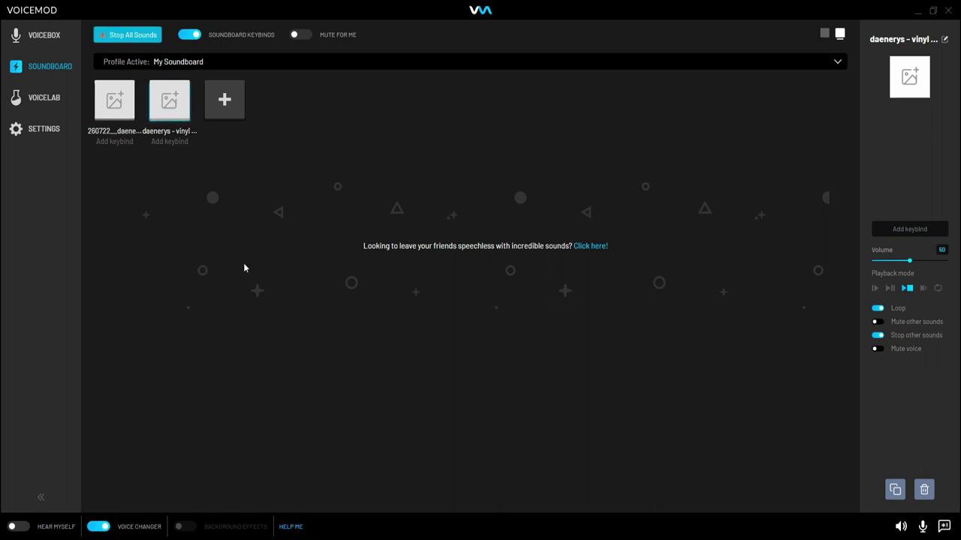